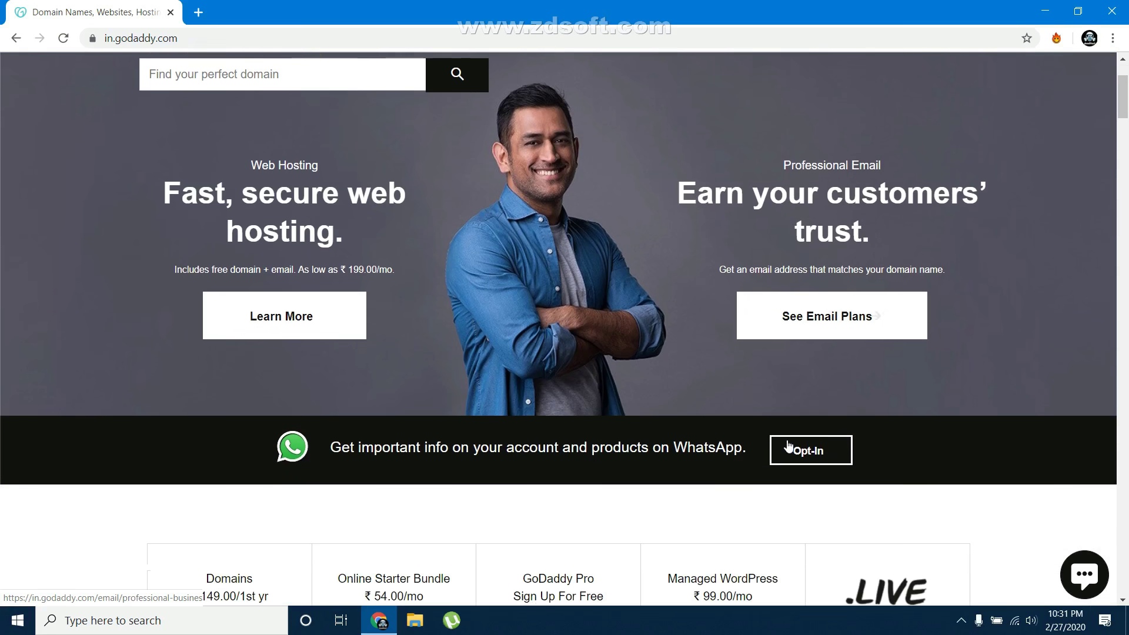
pyautogui.scroll(-5, 788, 446)
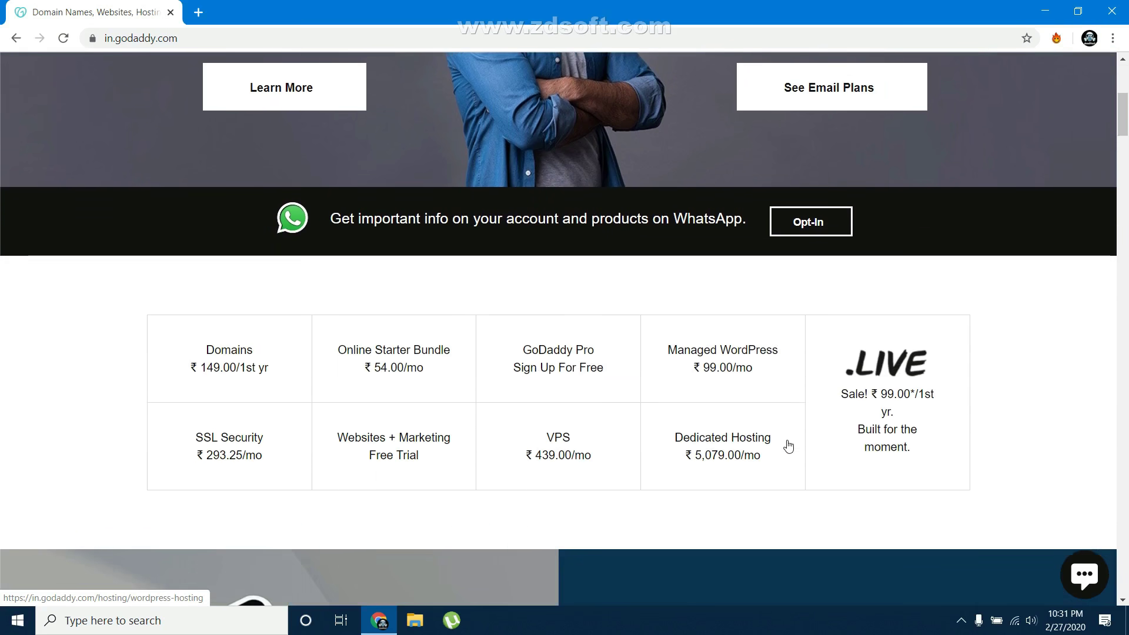
pyautogui.scroll(-5, 788, 445)
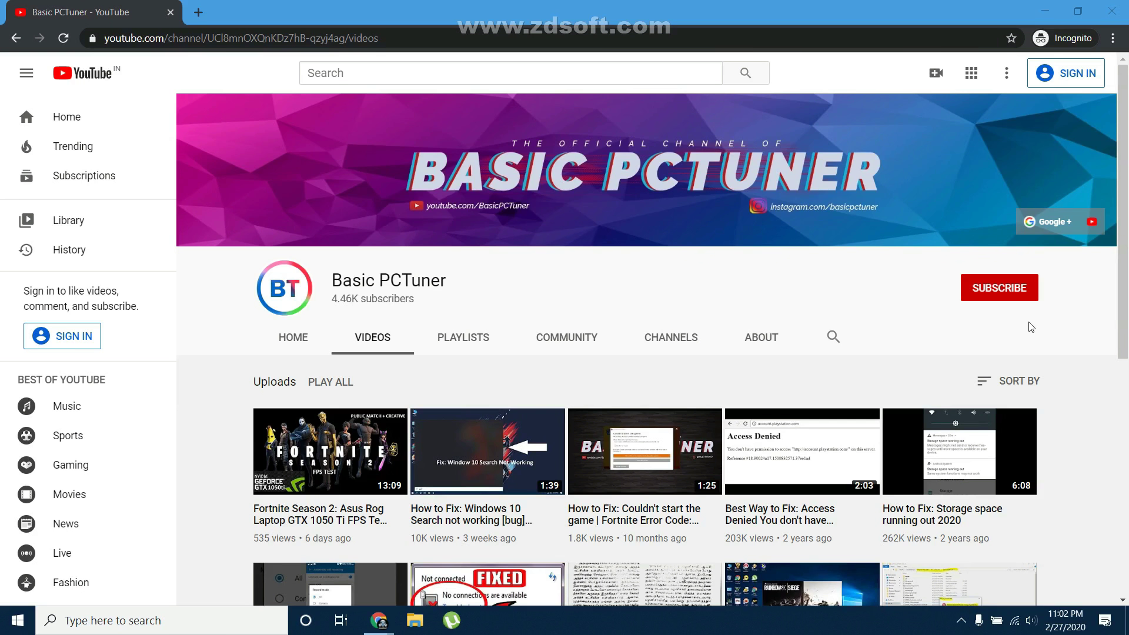
pyautogui.scroll(-3, 1030, 326)
pyautogui.scroll(-3, 1030, 327)
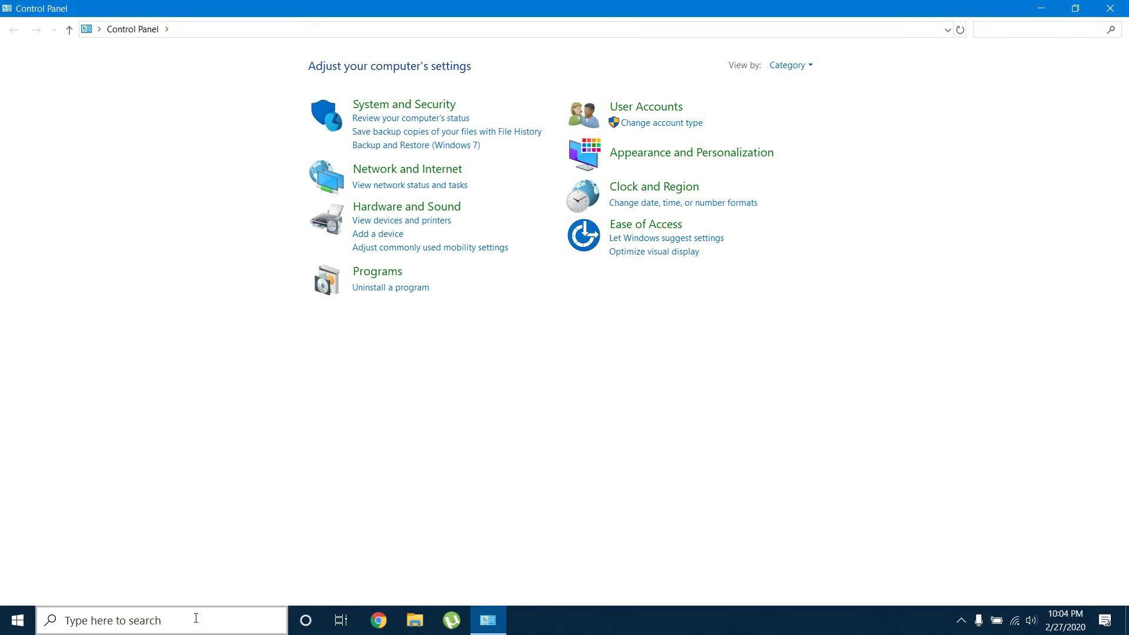
# Open Internet Options from Control Panel's Network and Internet category.
pyautogui.click(421, 169)
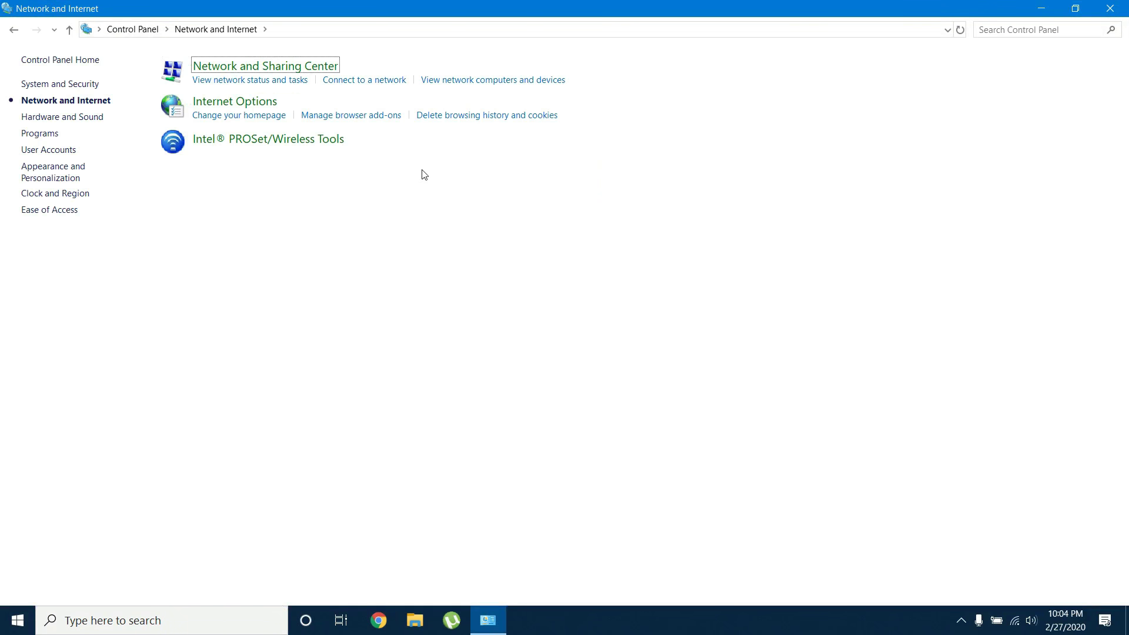
pyautogui.click(257, 104)
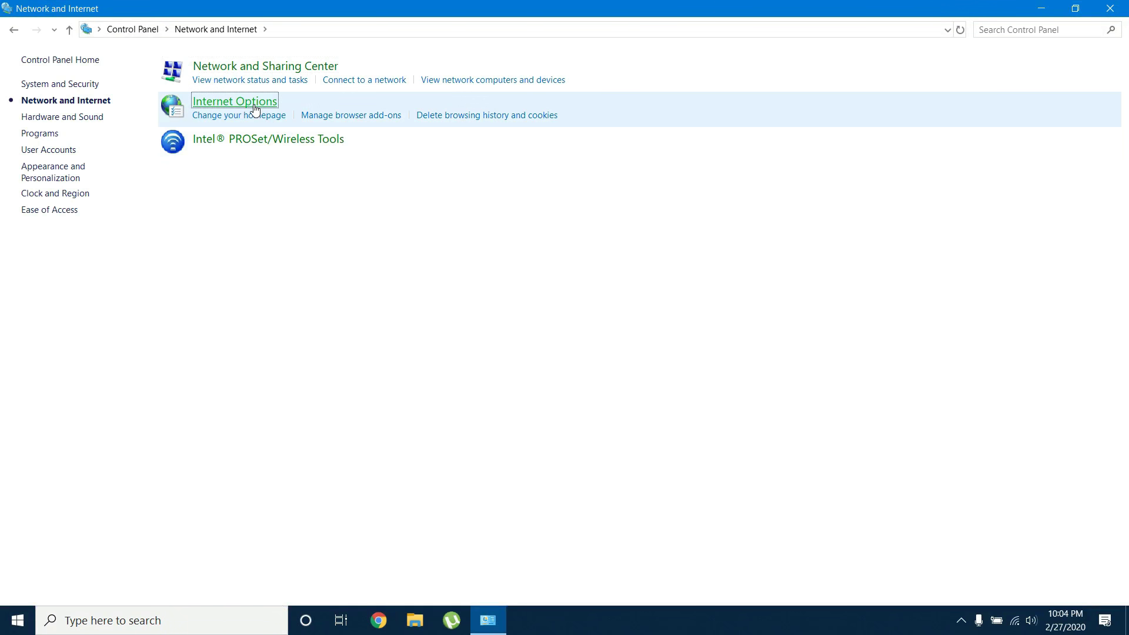
# Turn off 'Use a proxy server for your LAN' in LAN settings and close Internet Properties.
pyautogui.click(226, 96)
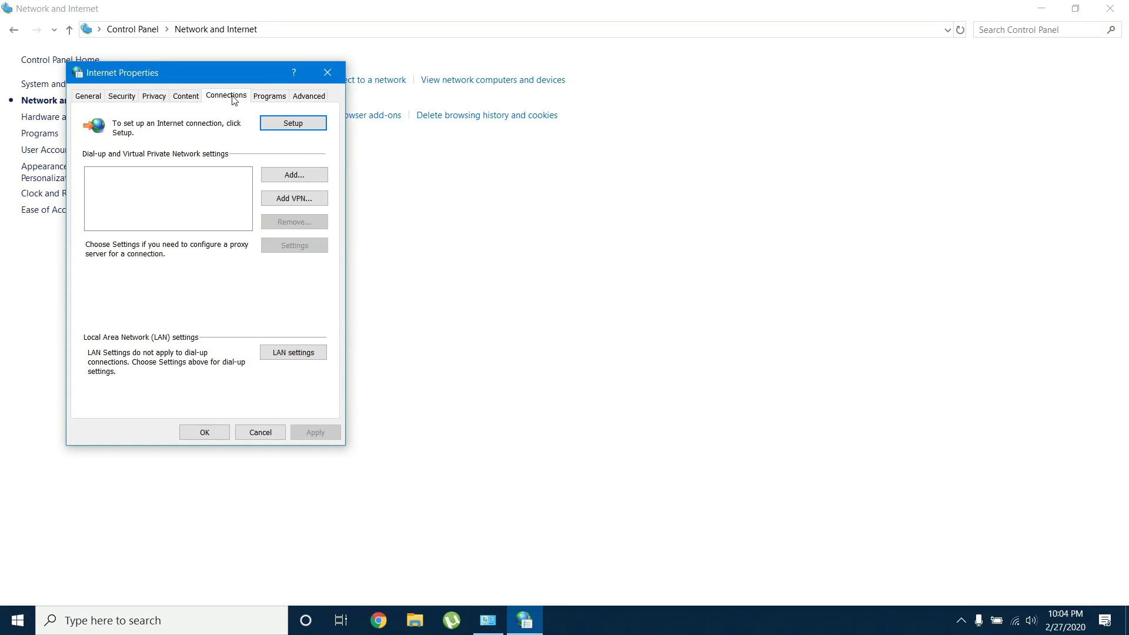
pyautogui.click(293, 352)
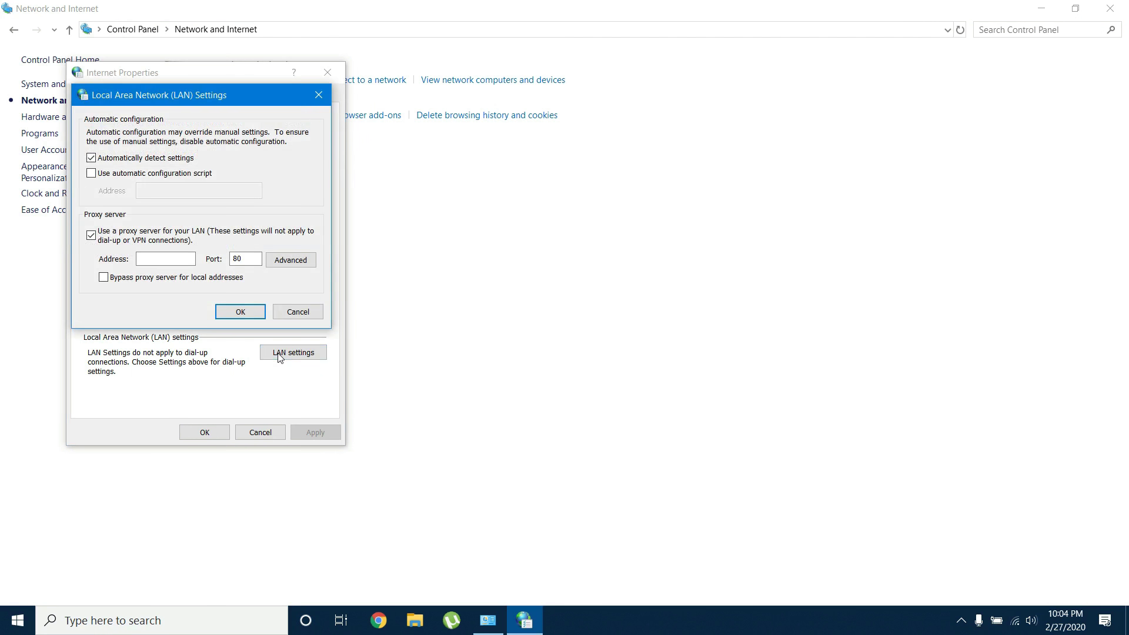
pyautogui.click(90, 234)
pyautogui.click(241, 312)
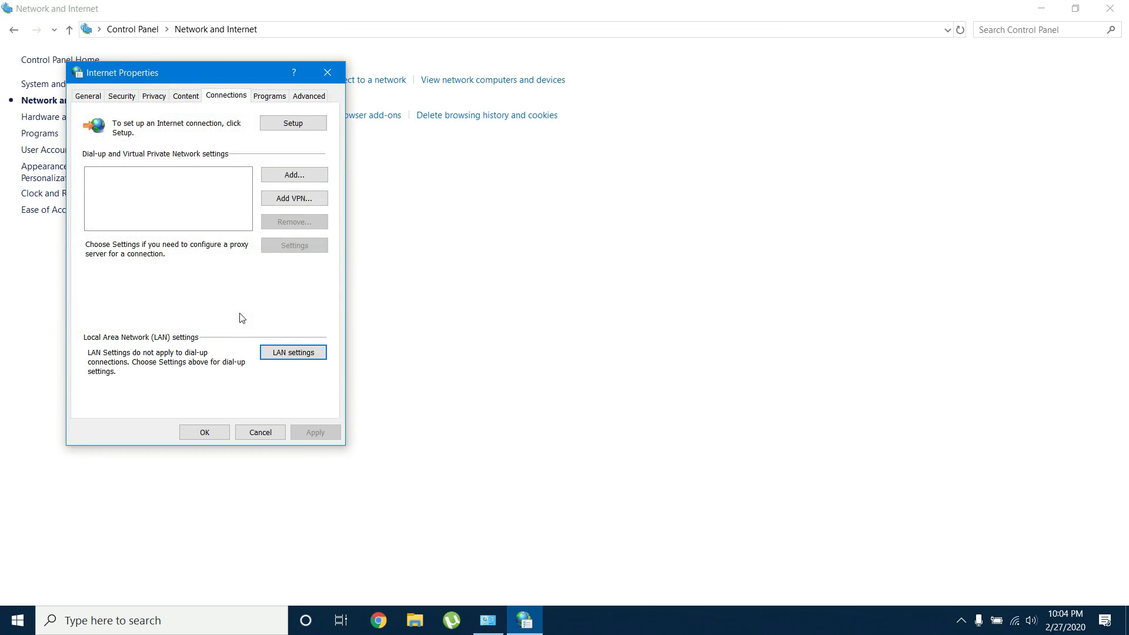
pyautogui.click(204, 432)
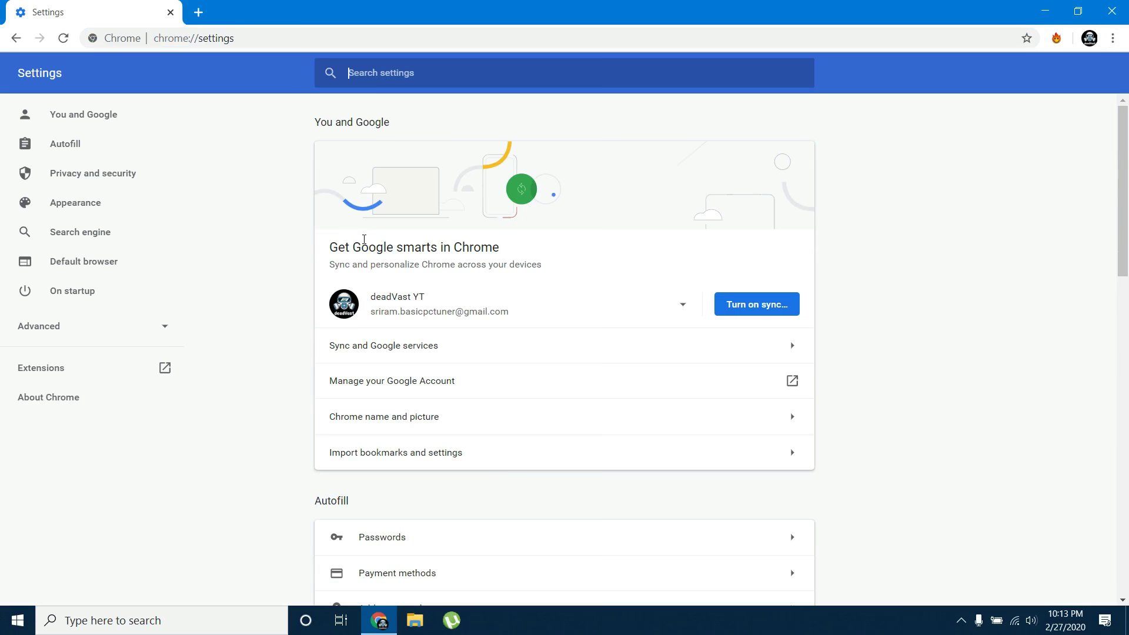
# Clear Chrome's history, cookies and cached files, then search Google for 'Google extension'.
pyautogui.click(123, 172)
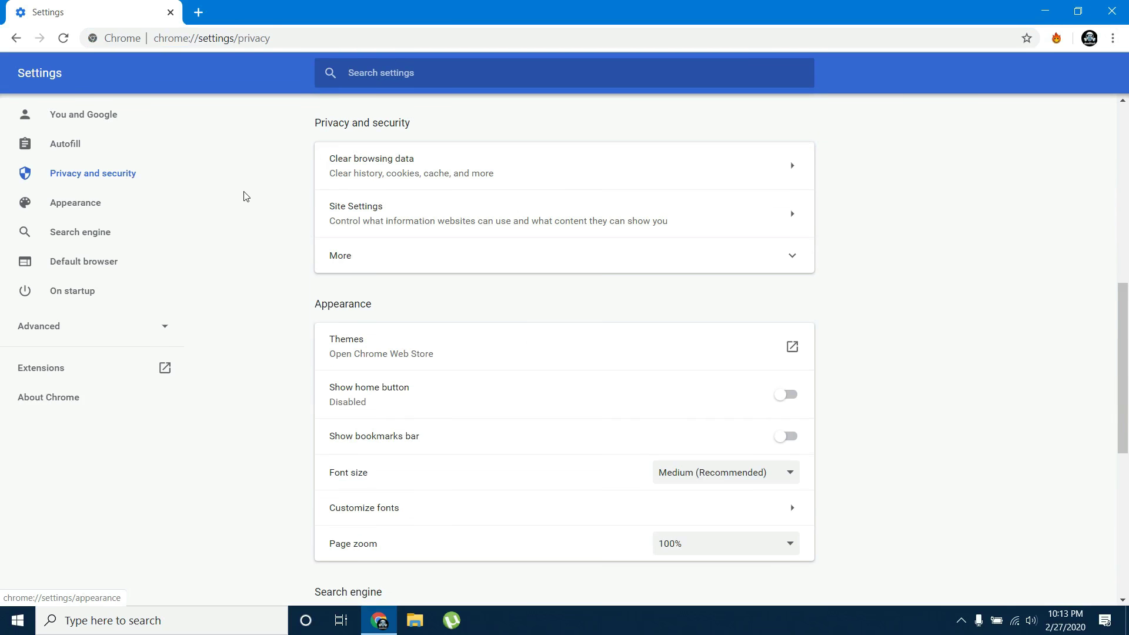
pyautogui.click(371, 178)
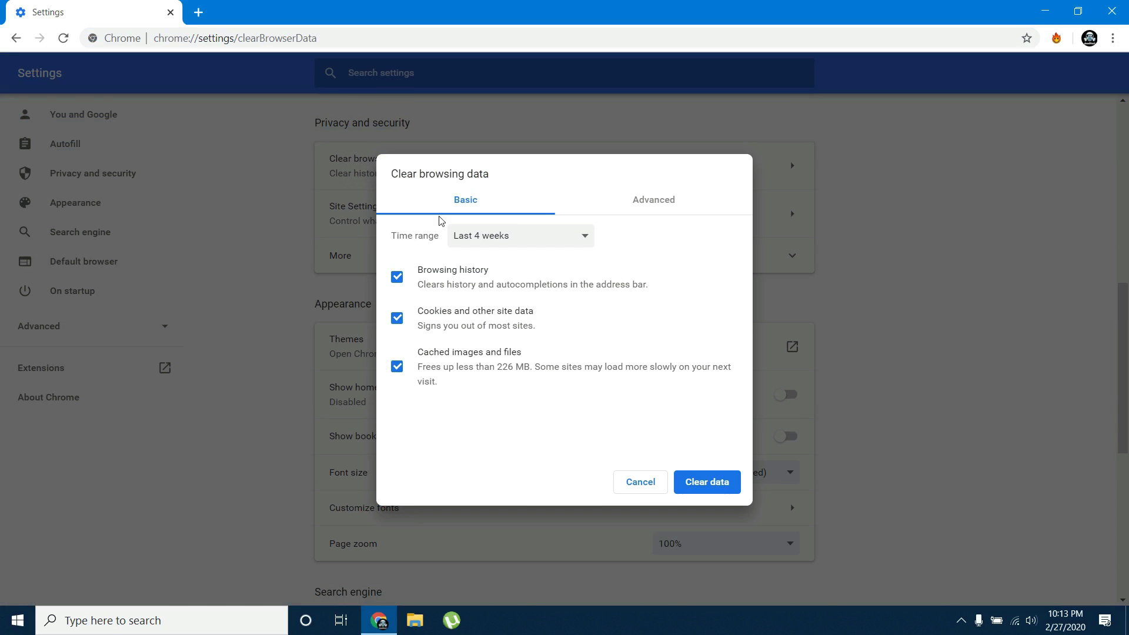
pyautogui.click(707, 482)
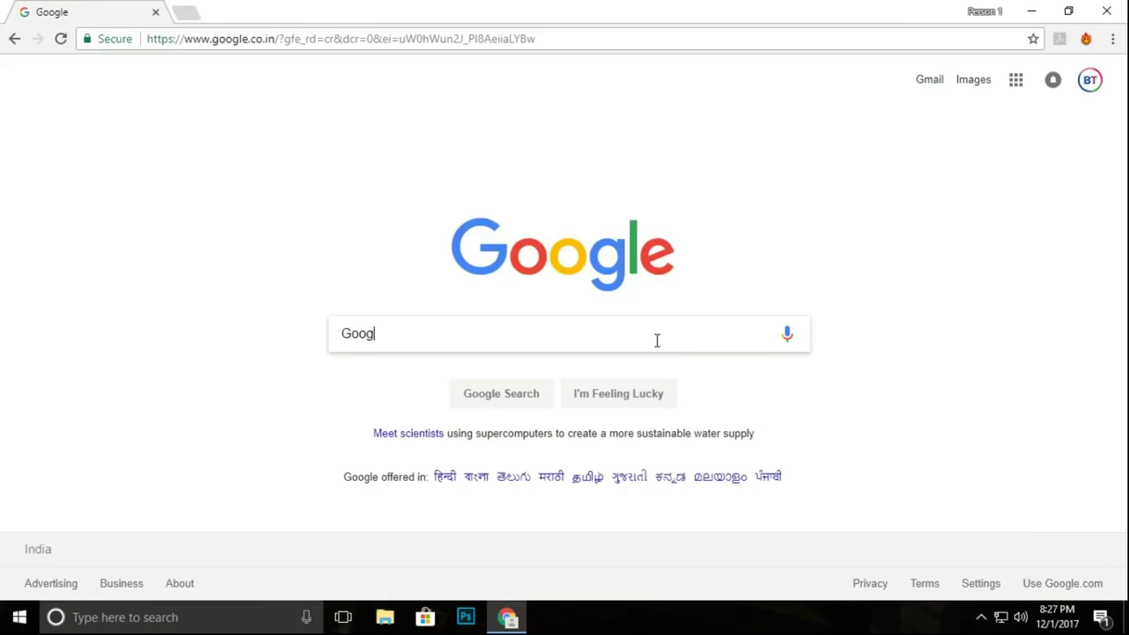
pyautogui.write('e exte')
pyautogui.write('nsion')
pyautogui.press('Return')
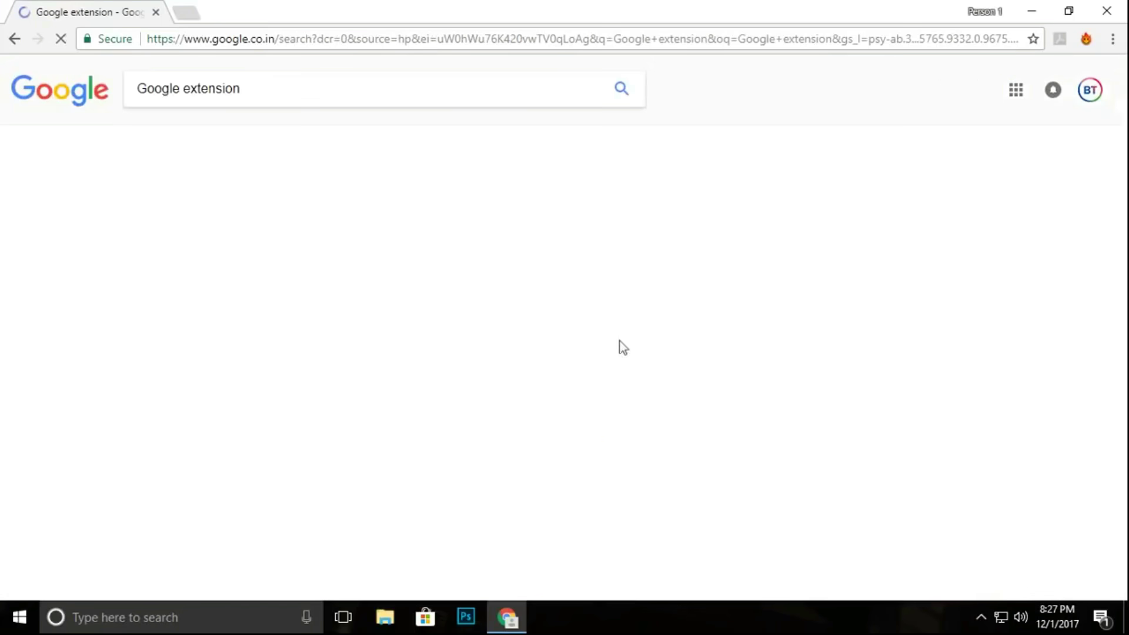
# Search the Chrome Web Store for 'hola' and open Unlimited Free VPN - Hola.
pyautogui.click(310, 210)
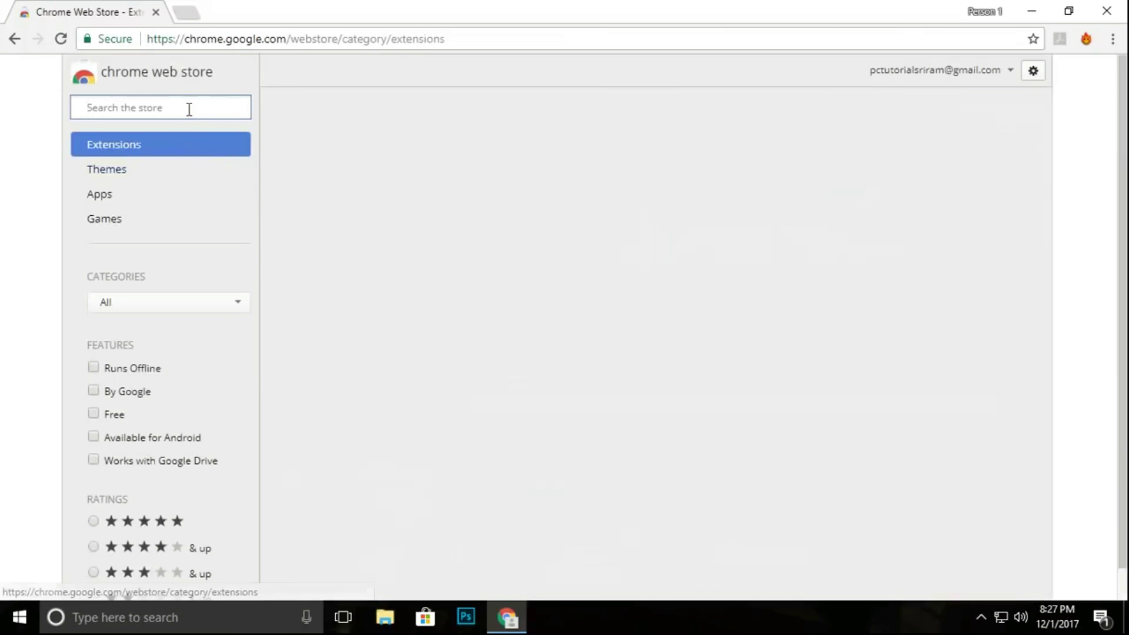
pyautogui.write('hola')
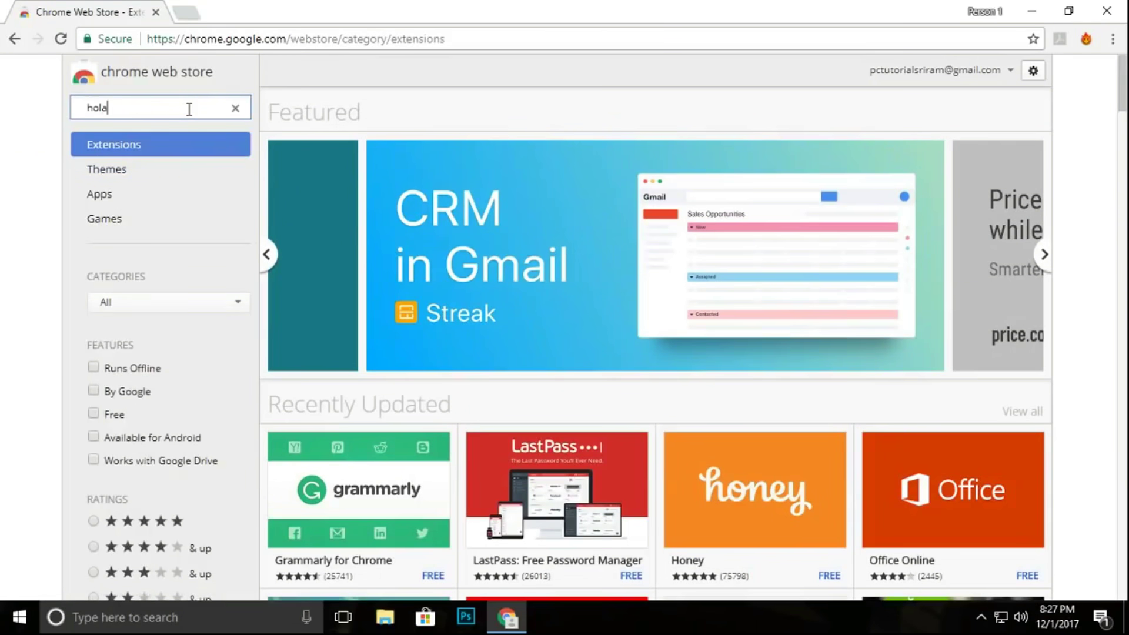
pyautogui.press('Return')
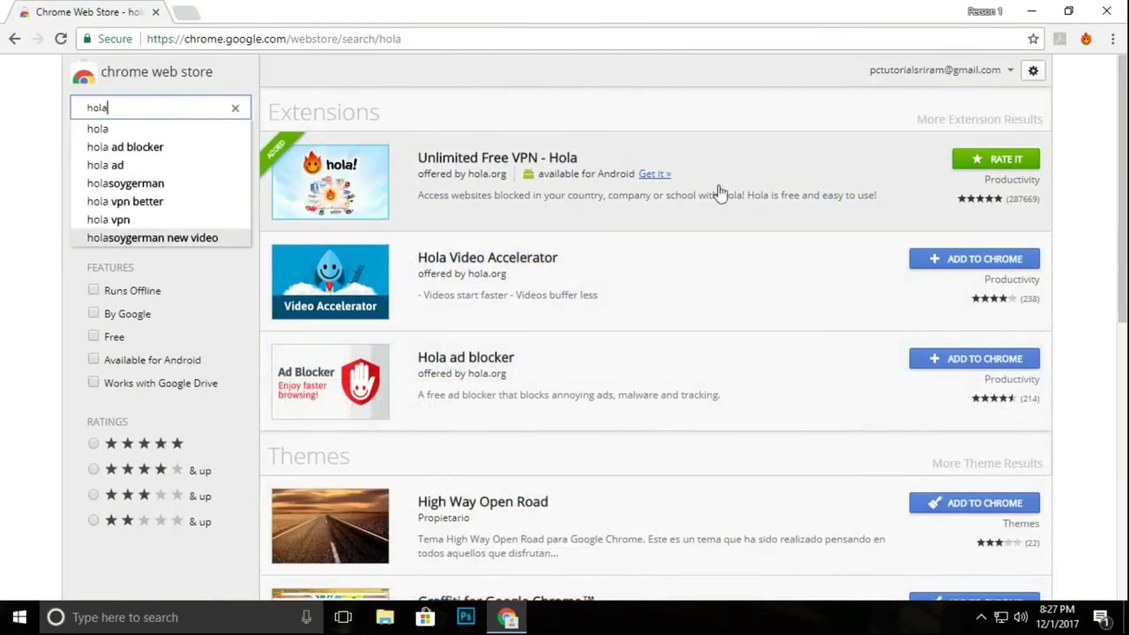
pyautogui.click(775, 176)
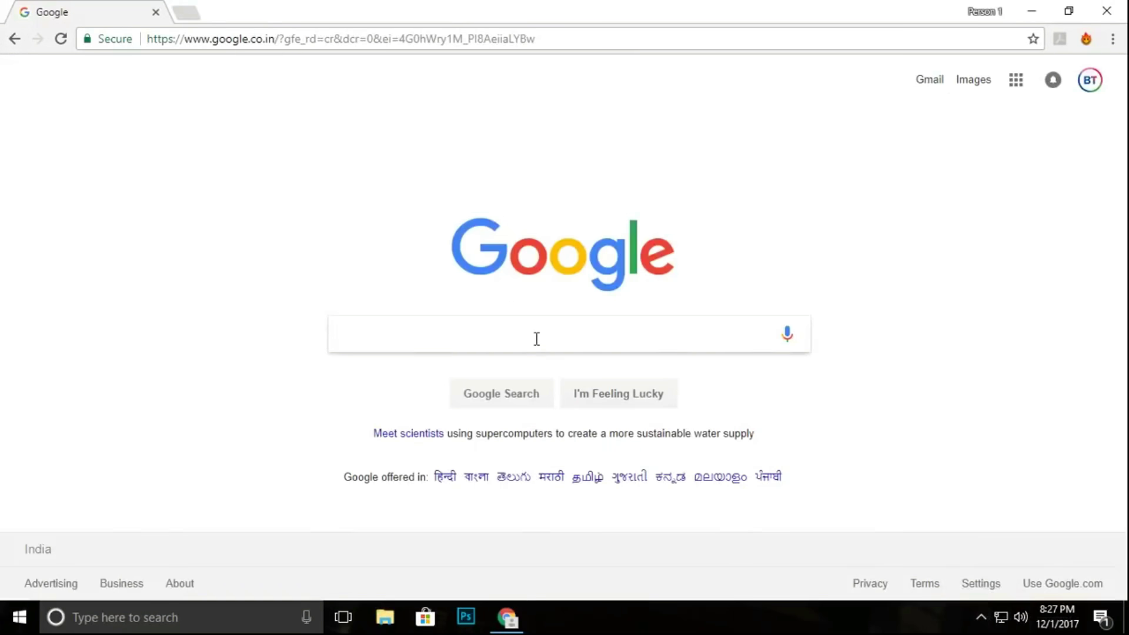
# Search Google for 'godaddy' and open the in.godaddy.com result.
pyautogui.click(536, 339)
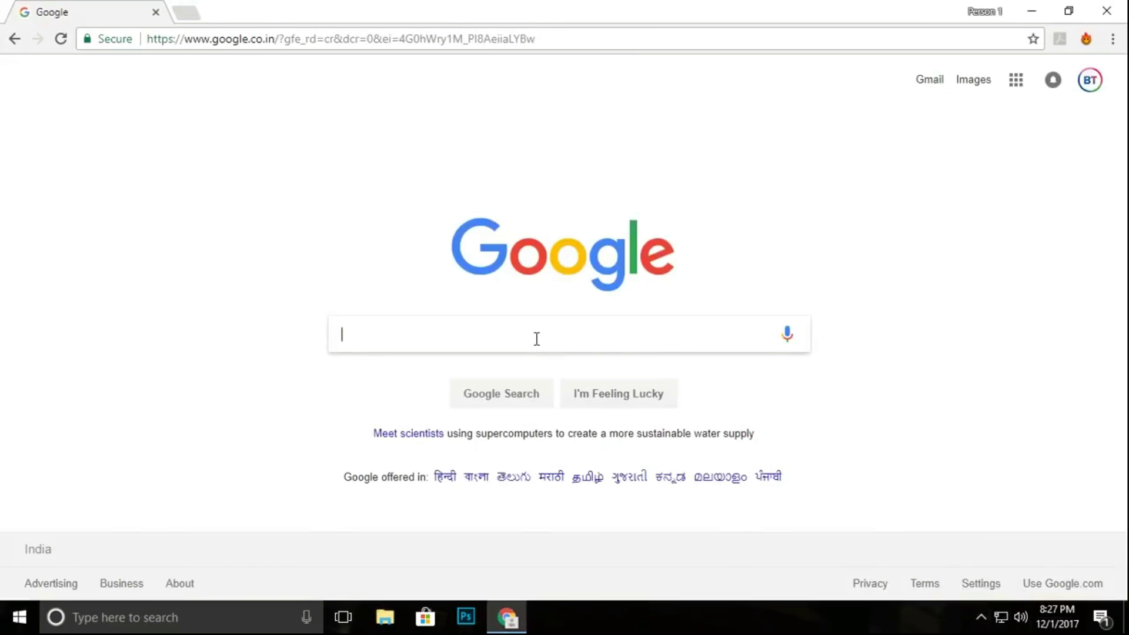
pyautogui.write('godaddy')
pyautogui.press('Return')
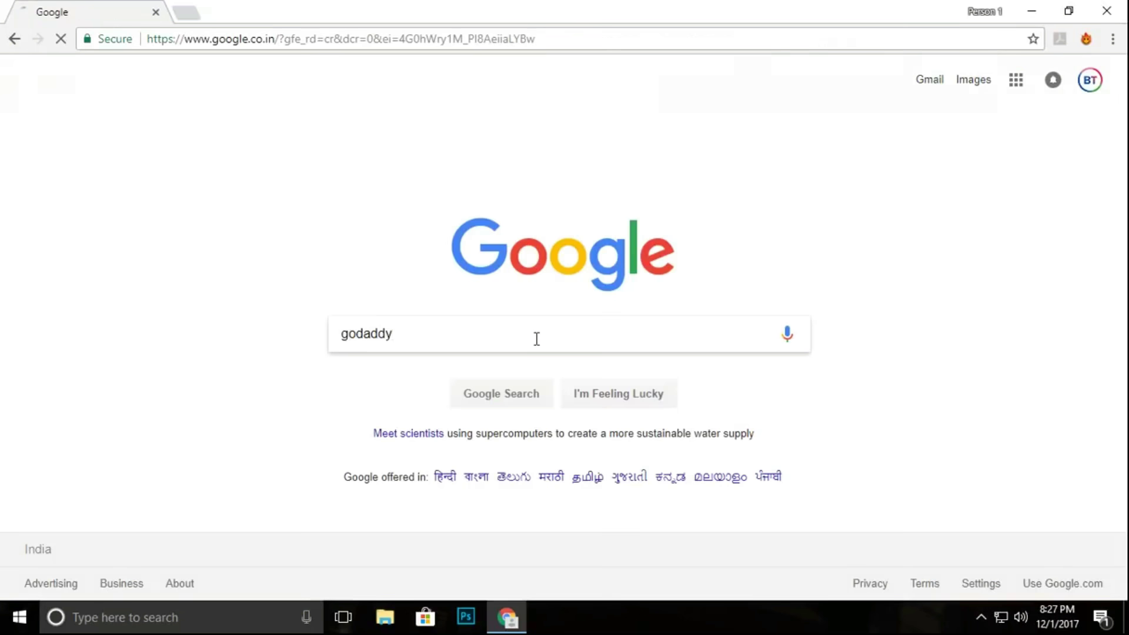
pyautogui.scroll(-2, 535, 339)
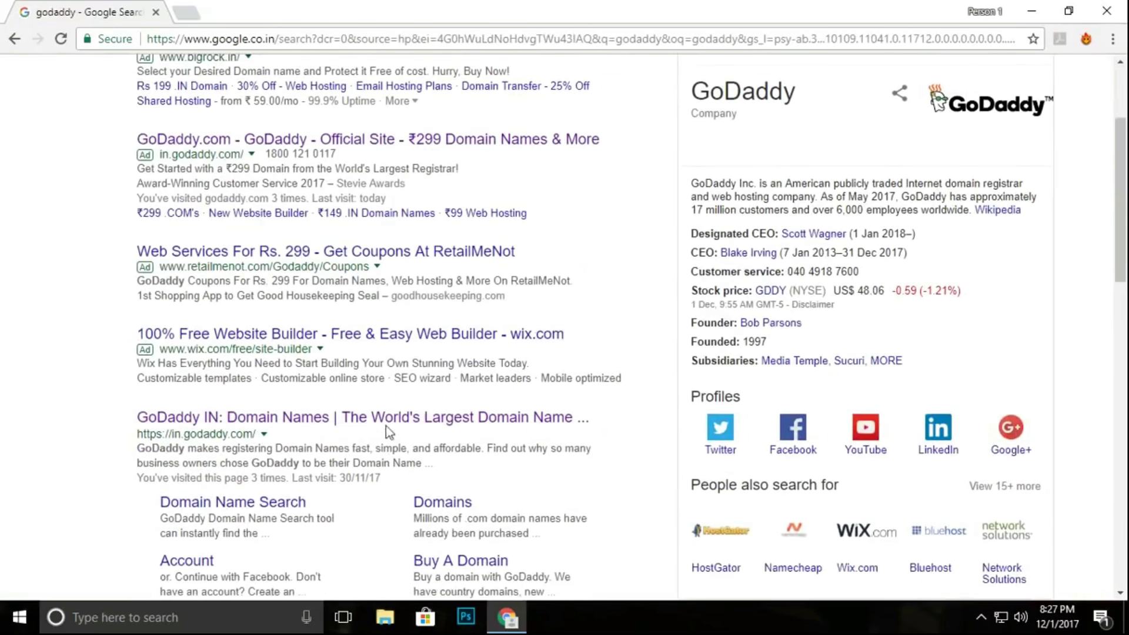
pyautogui.click(389, 417)
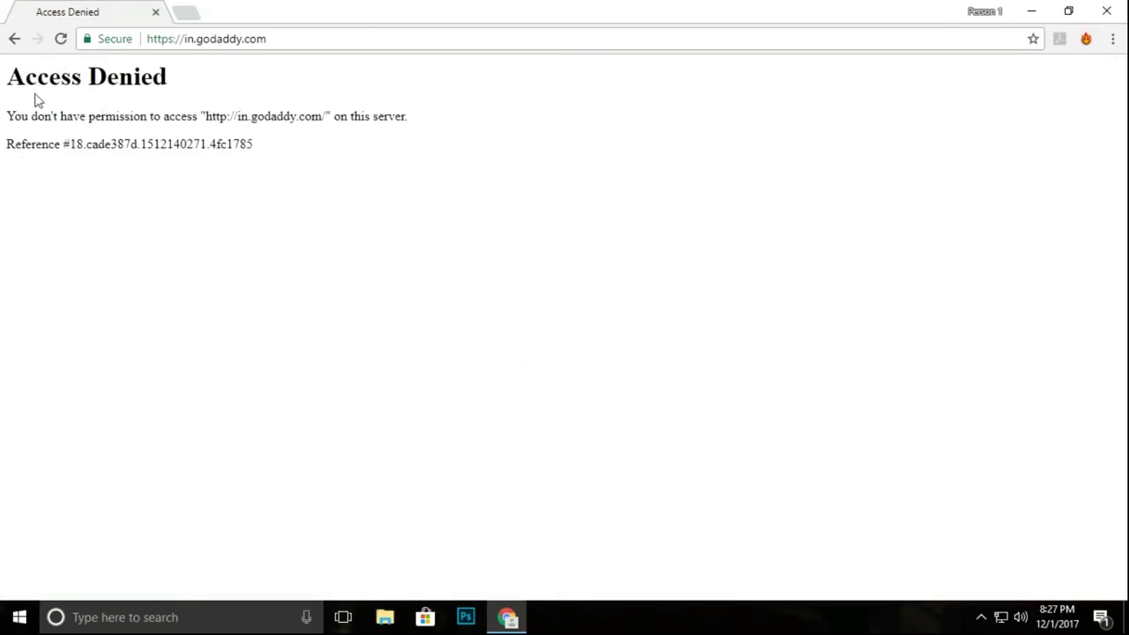
# Set the Hola VPN extension's country to United States from its full country list.
pyautogui.click(1087, 39)
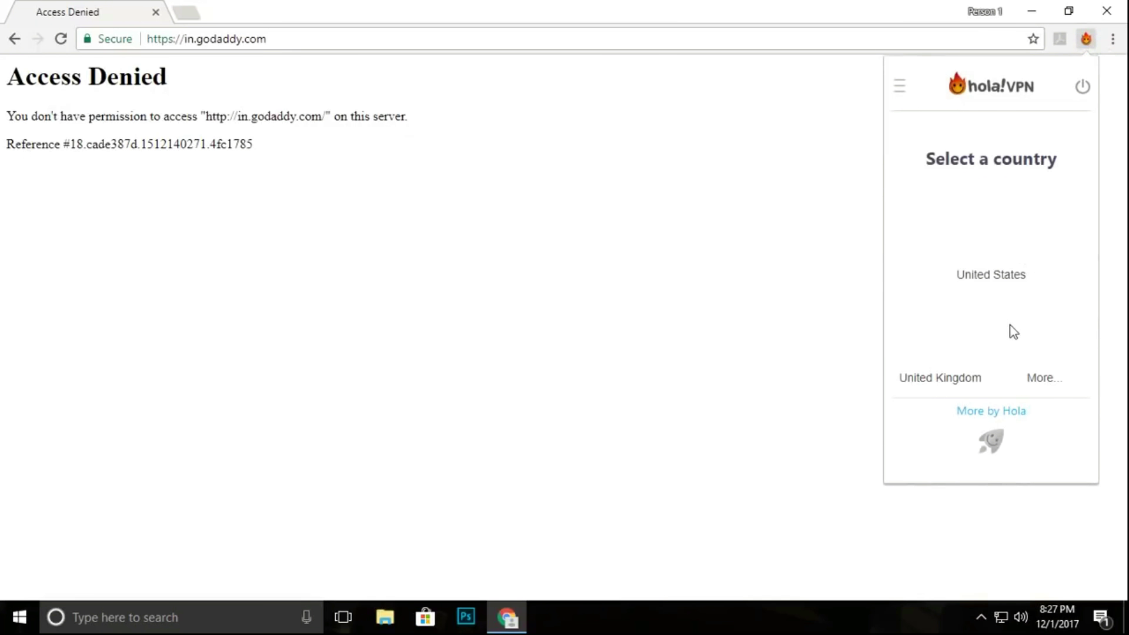
pyautogui.click(1078, 350)
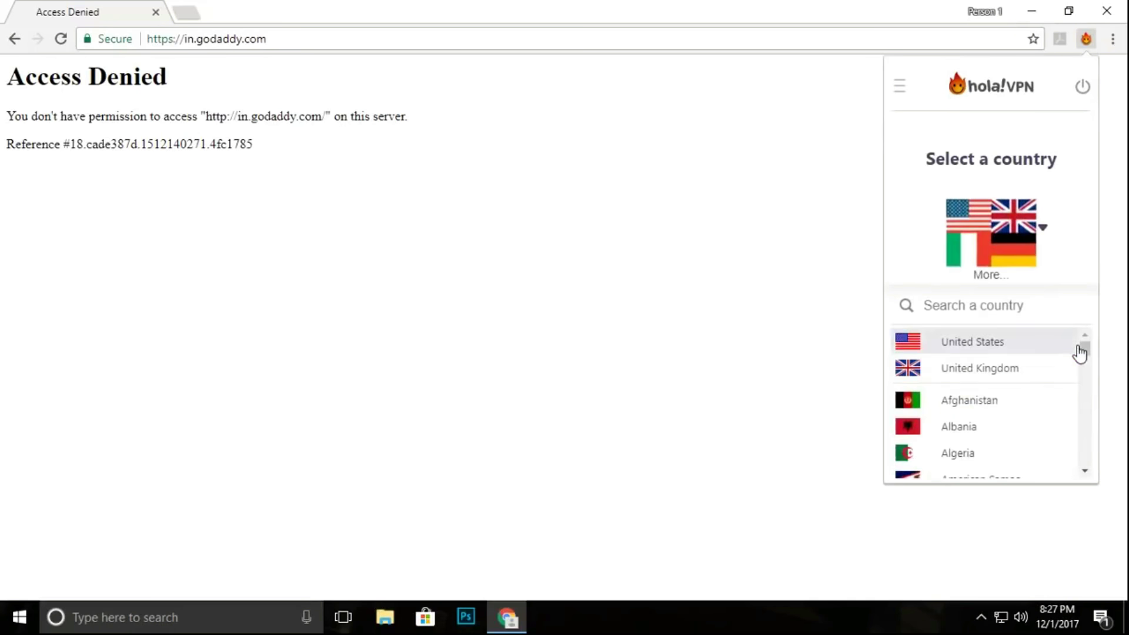
pyautogui.scroll(-2, 1033, 365)
pyautogui.scroll(-1, 1032, 365)
pyautogui.scroll(3, 1031, 366)
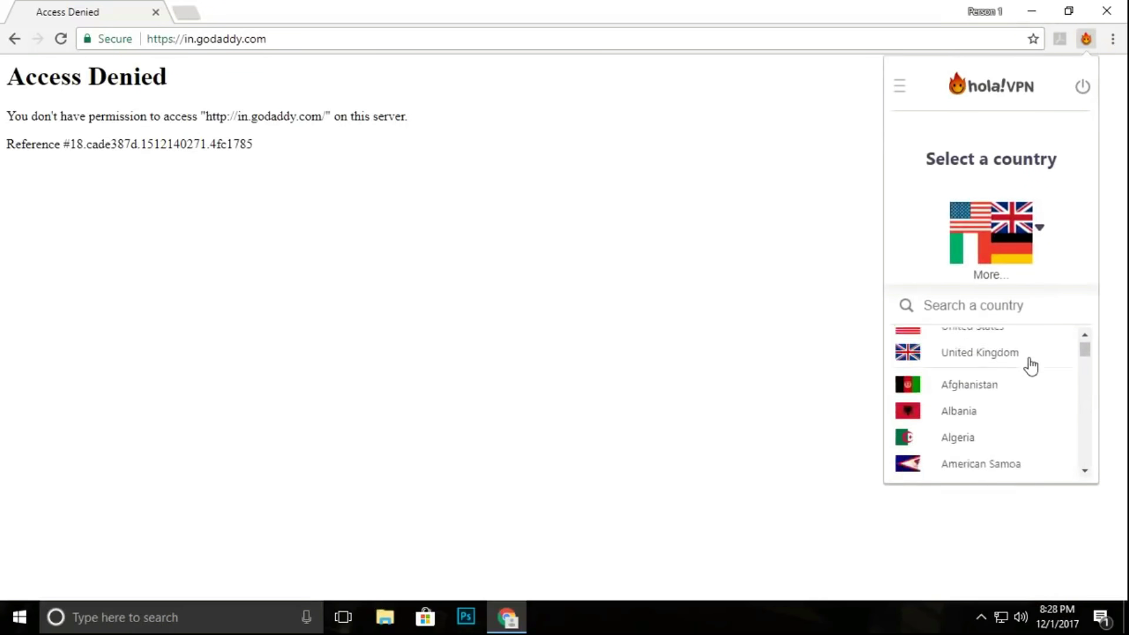
pyautogui.scroll(1, 975, 367)
pyautogui.click(973, 341)
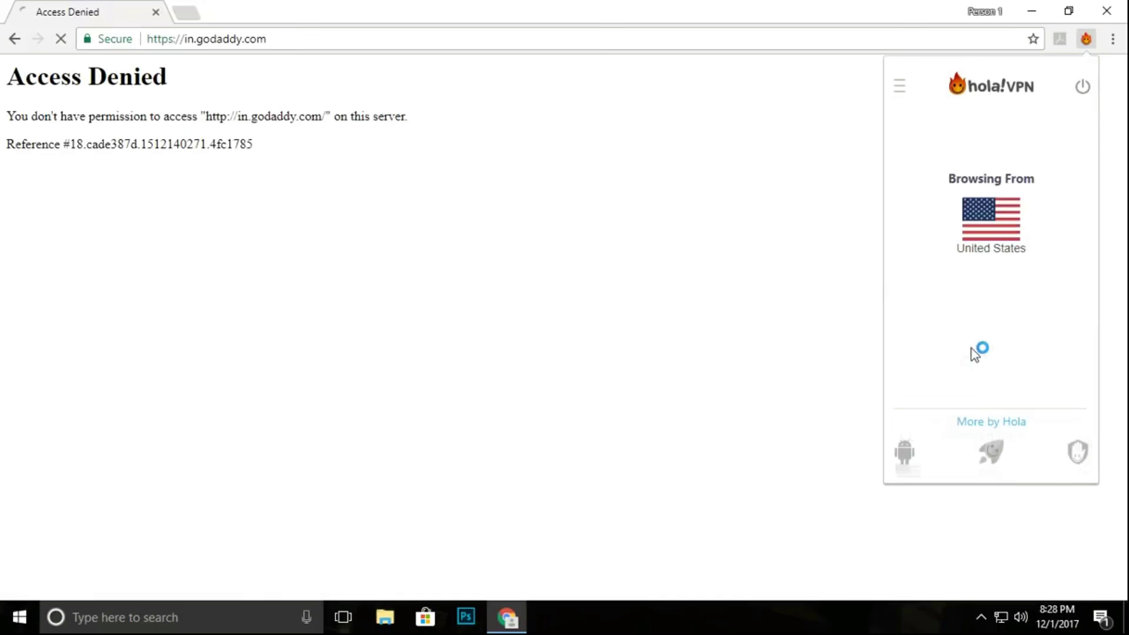